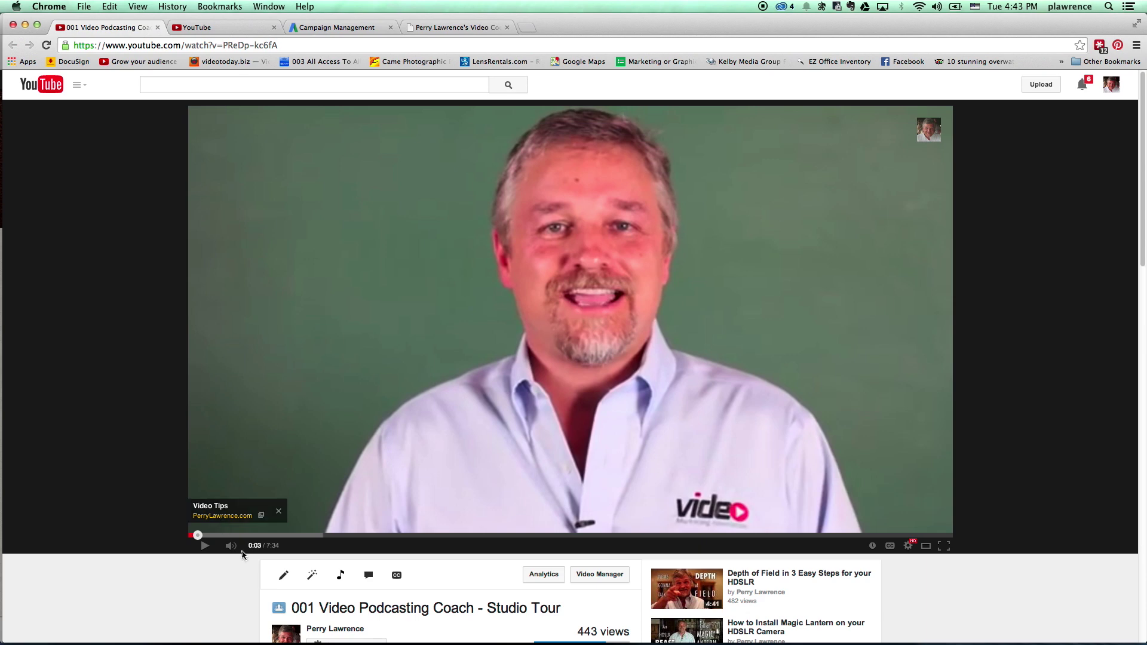
# Open the Studio Tour video's Info and Settings editor and view its Call-to-action overlay tab
pyautogui.click(283, 578)
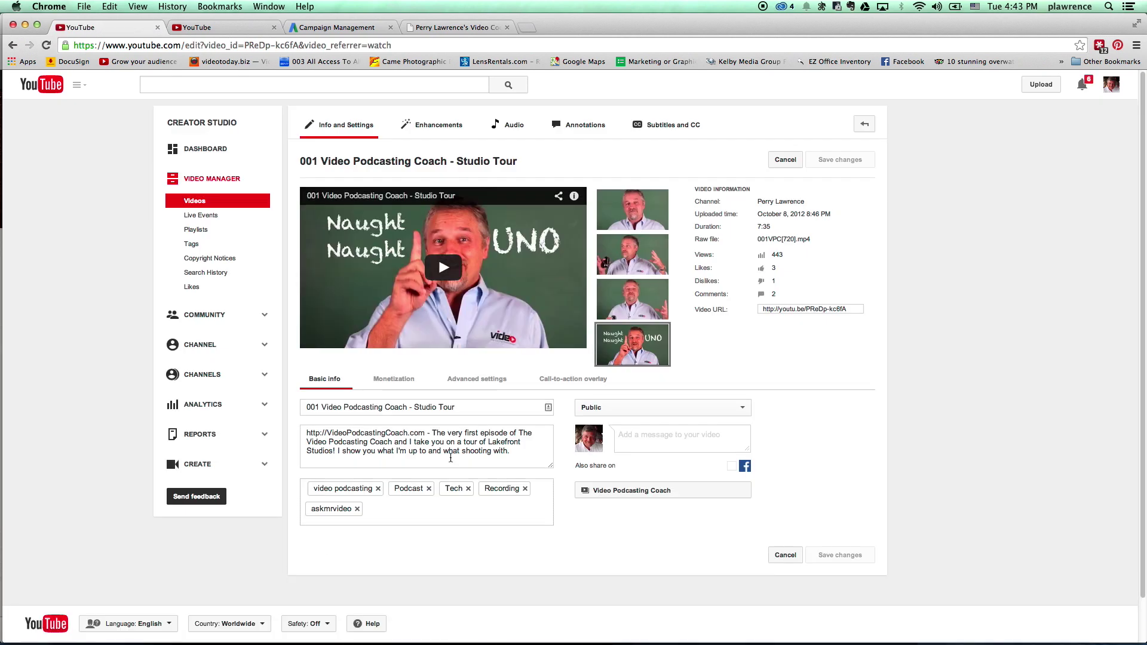
pyautogui.click(567, 384)
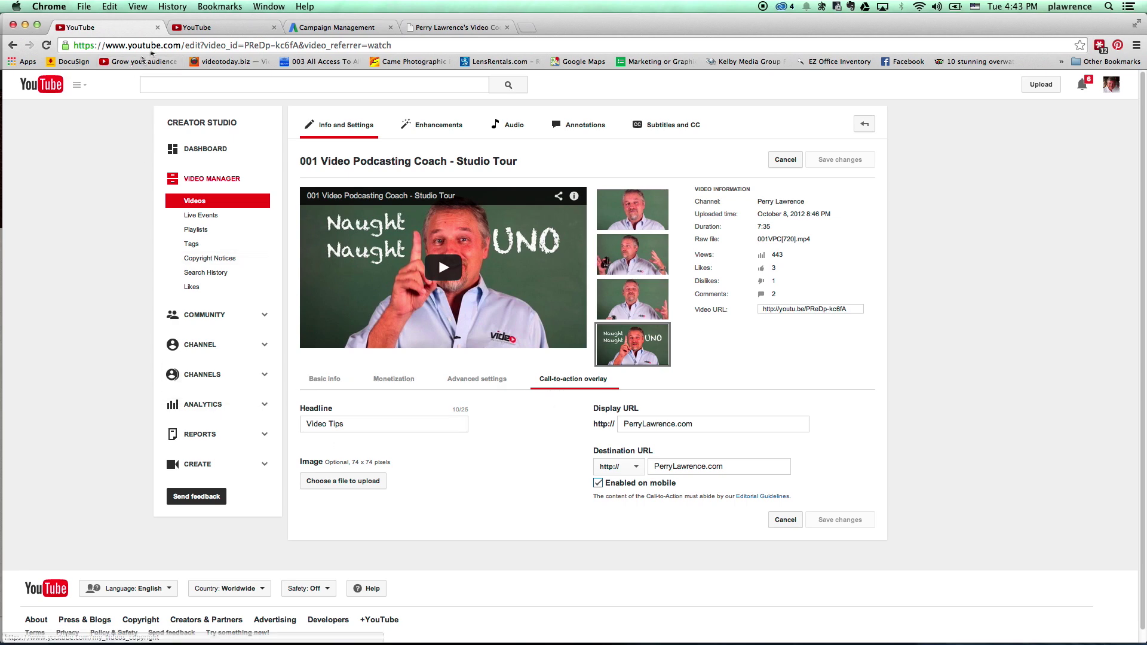
# Start a new Online video campaign from the + Campaign menu in Campaign Management
pyautogui.click(324, 34)
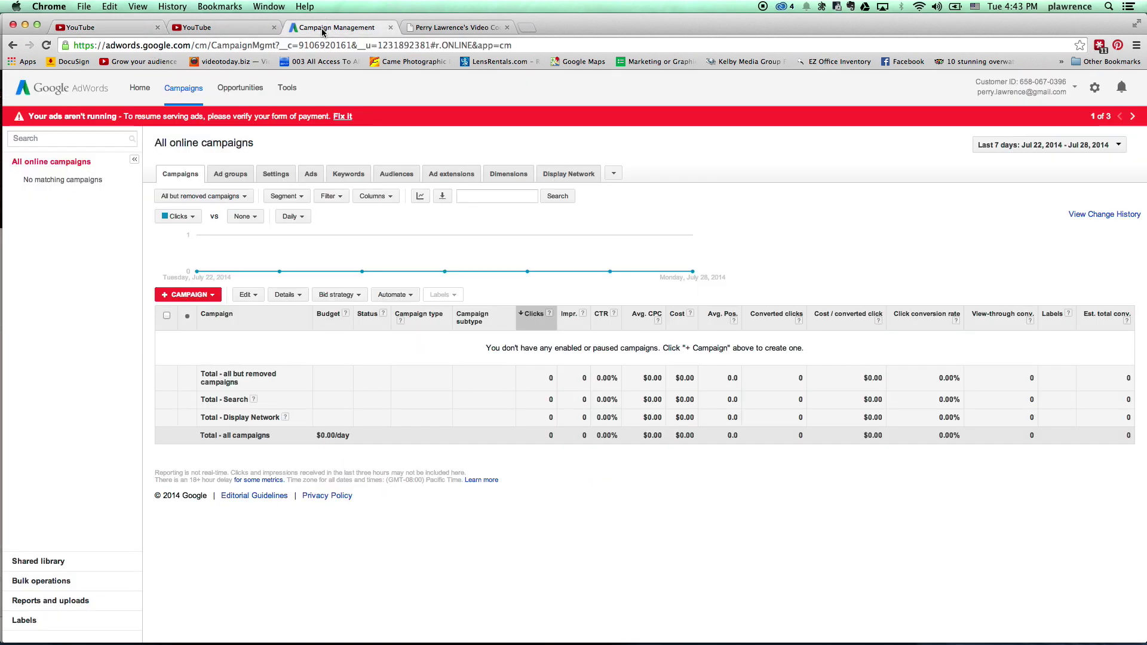
pyautogui.click(214, 299)
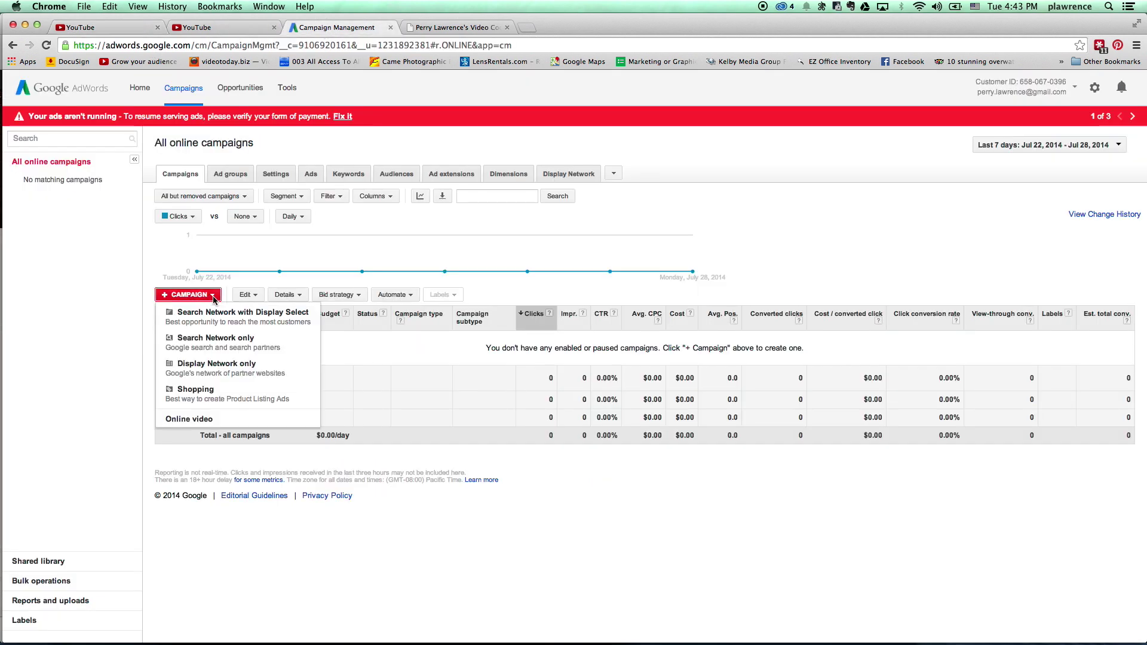
pyautogui.click(192, 421)
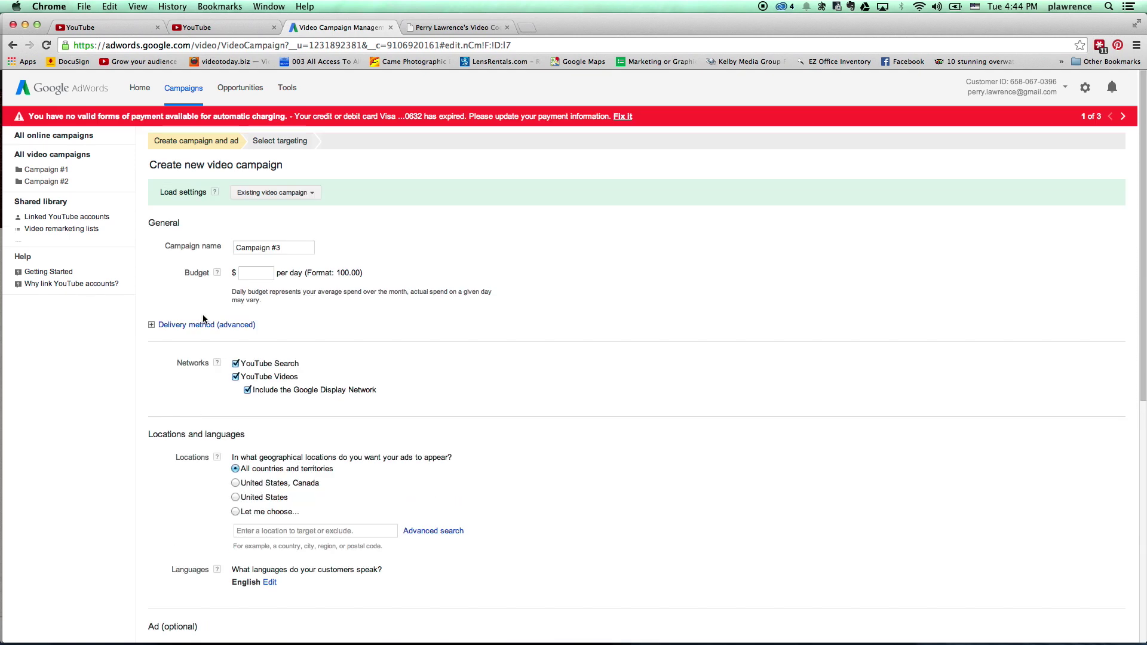
# Set a 1.00 daily budget and pick the Studio Tour video by searching '001'
pyautogui.click(264, 275)
pyautogui.write('1.00')
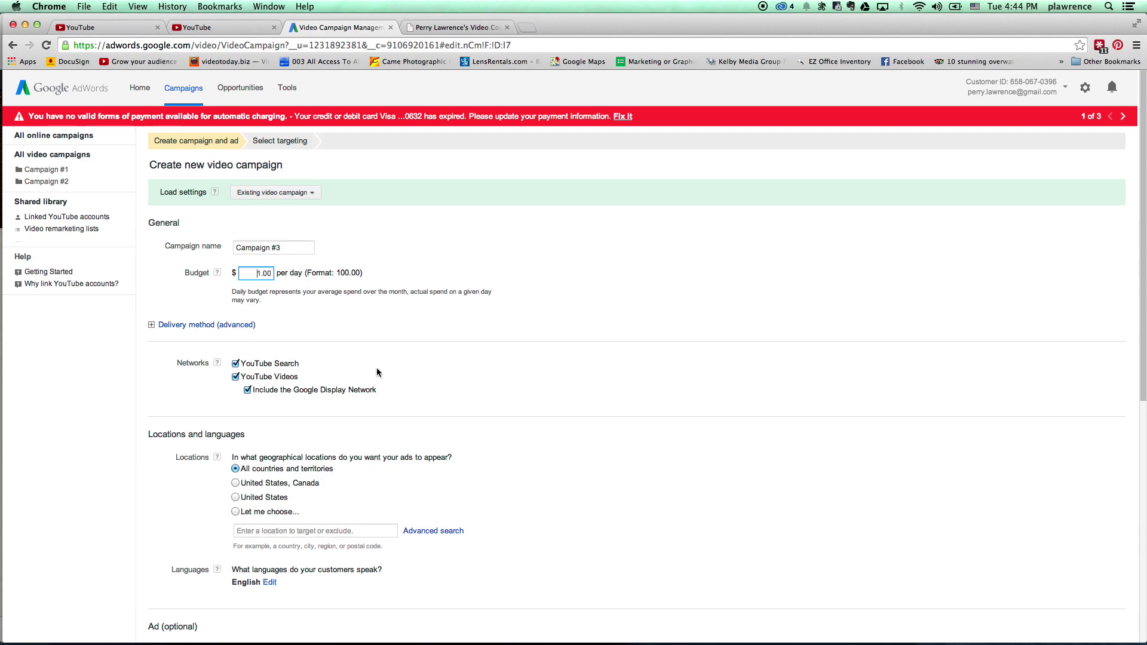
pyautogui.scroll(-3, 522, 395)
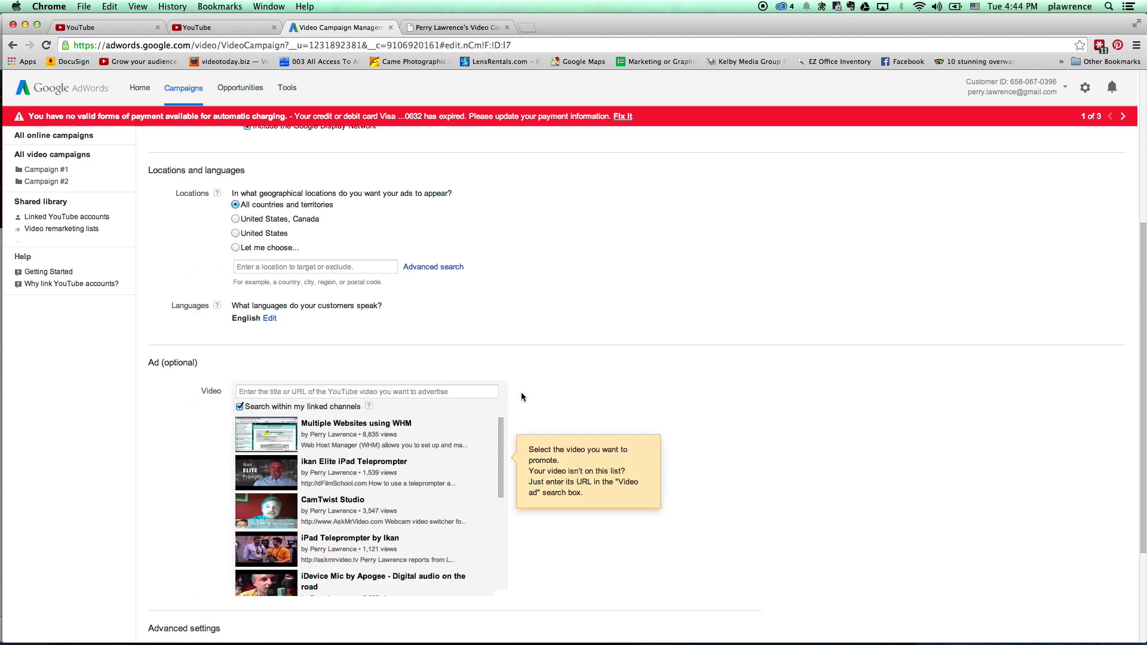
pyautogui.scroll(-1, 519, 320)
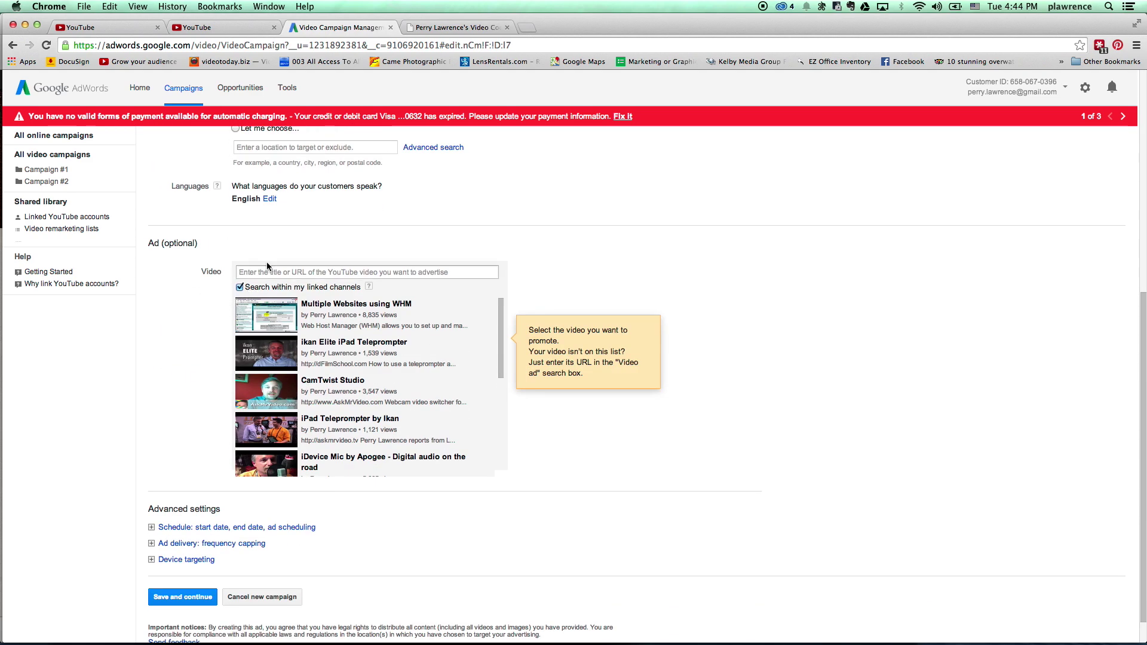
pyautogui.click(263, 271)
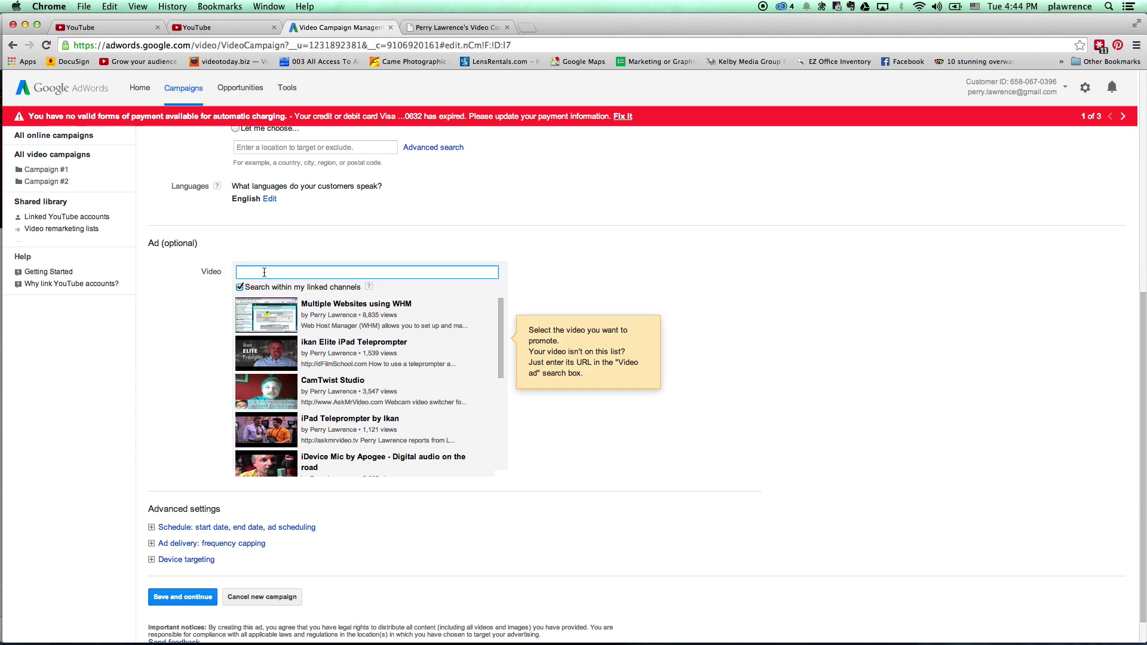
pyautogui.write('001')
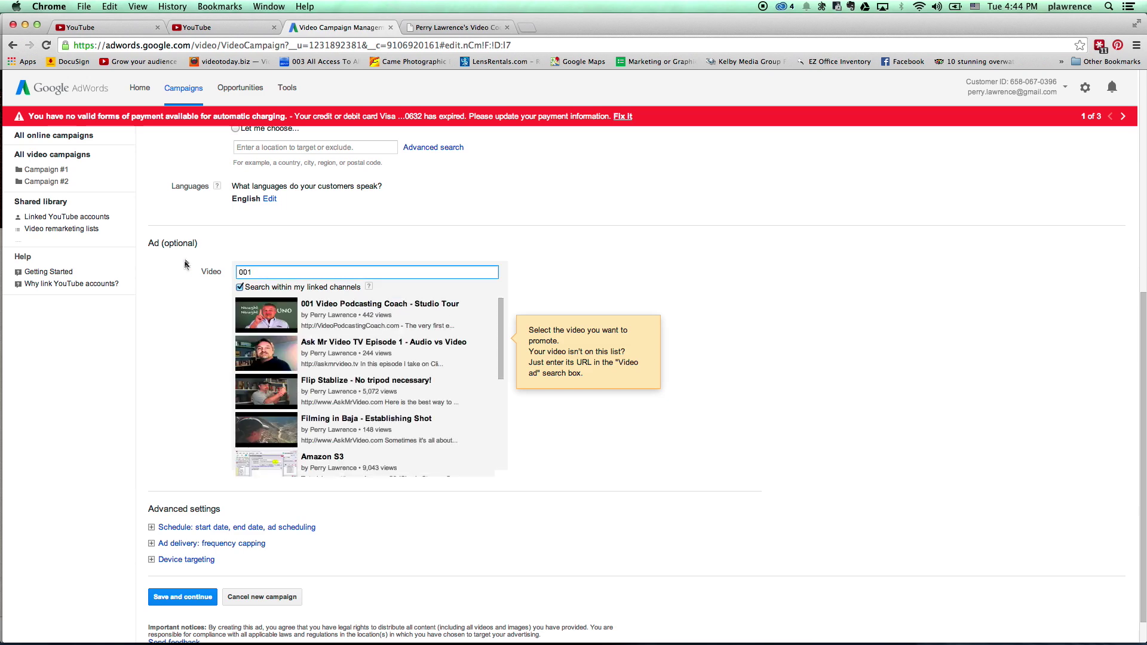
pyautogui.click(261, 318)
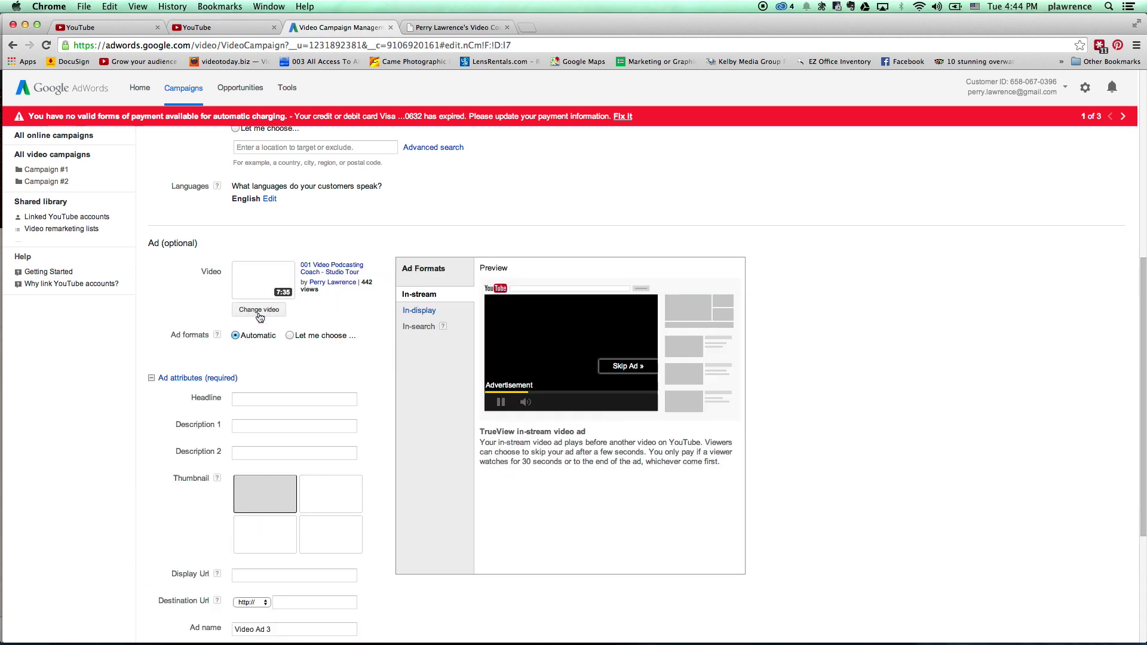
pyautogui.click(243, 401)
pyautogui.write('Hadl')
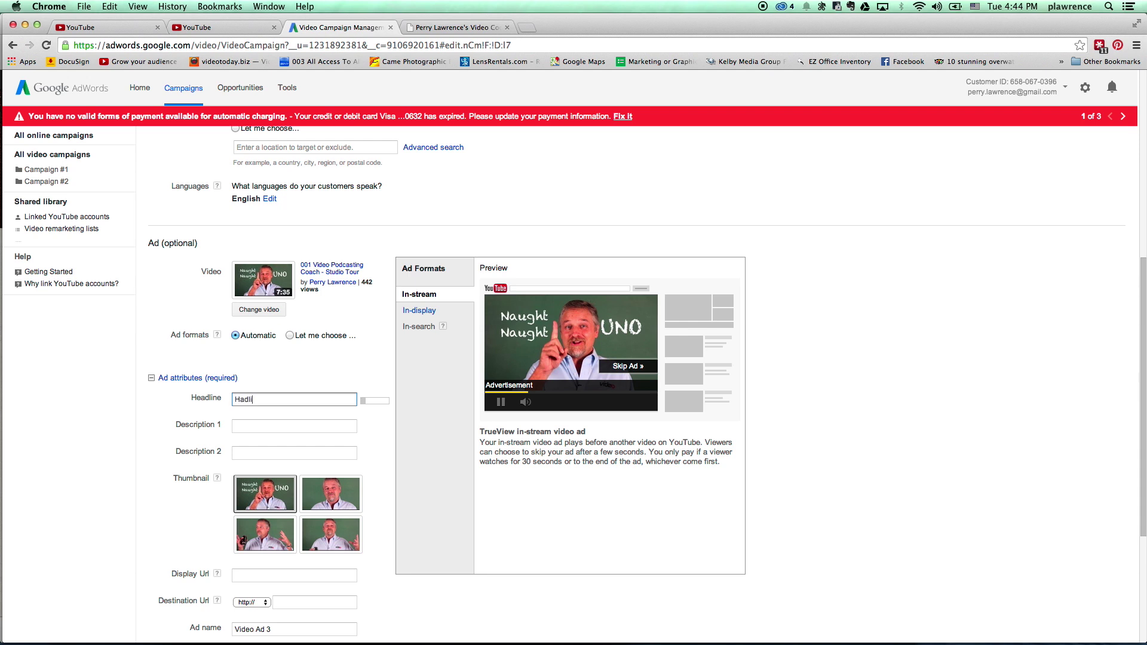
pyautogui.write('ne')
# Write the ad headline and both descriptions, and enter PerryLawrence.com as the display URL
pyautogui.click(249, 428)
pyautogui.write('des 1')
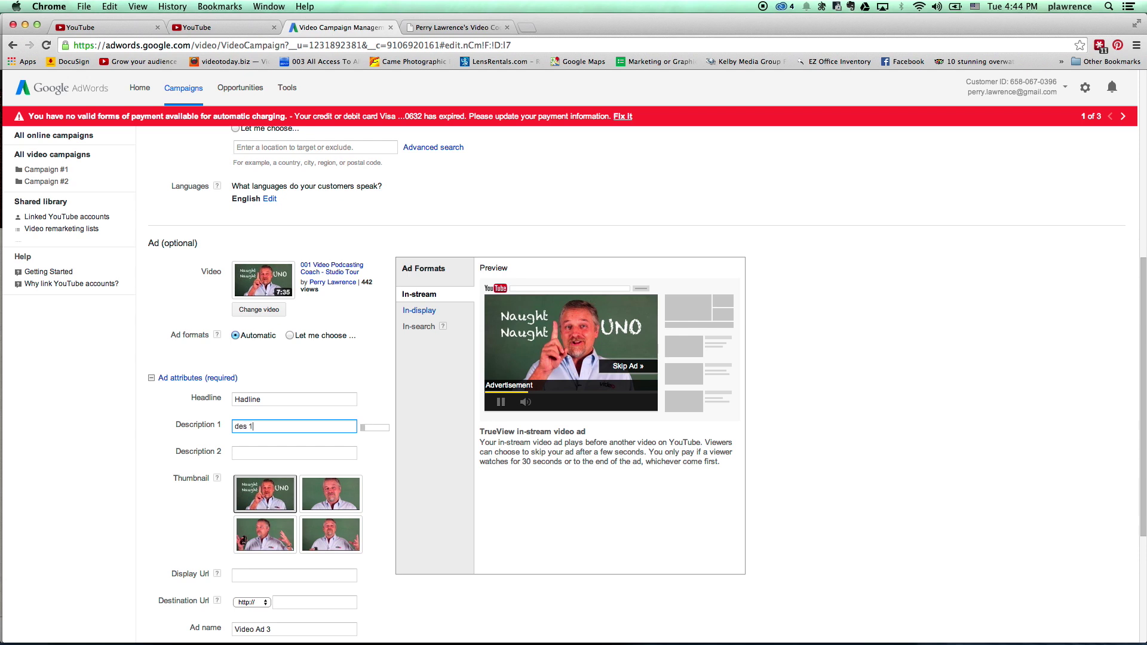
pyautogui.click(241, 452)
pyautogui.write('des 2')
pyautogui.scroll(-3, 269, 502)
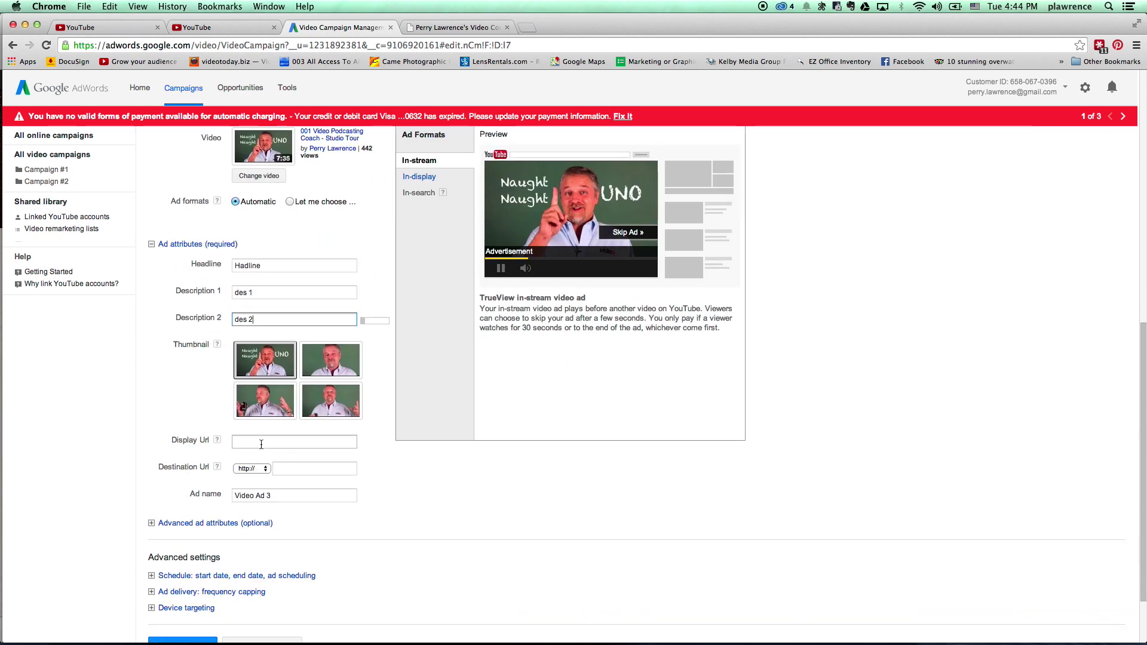
pyautogui.click(260, 444)
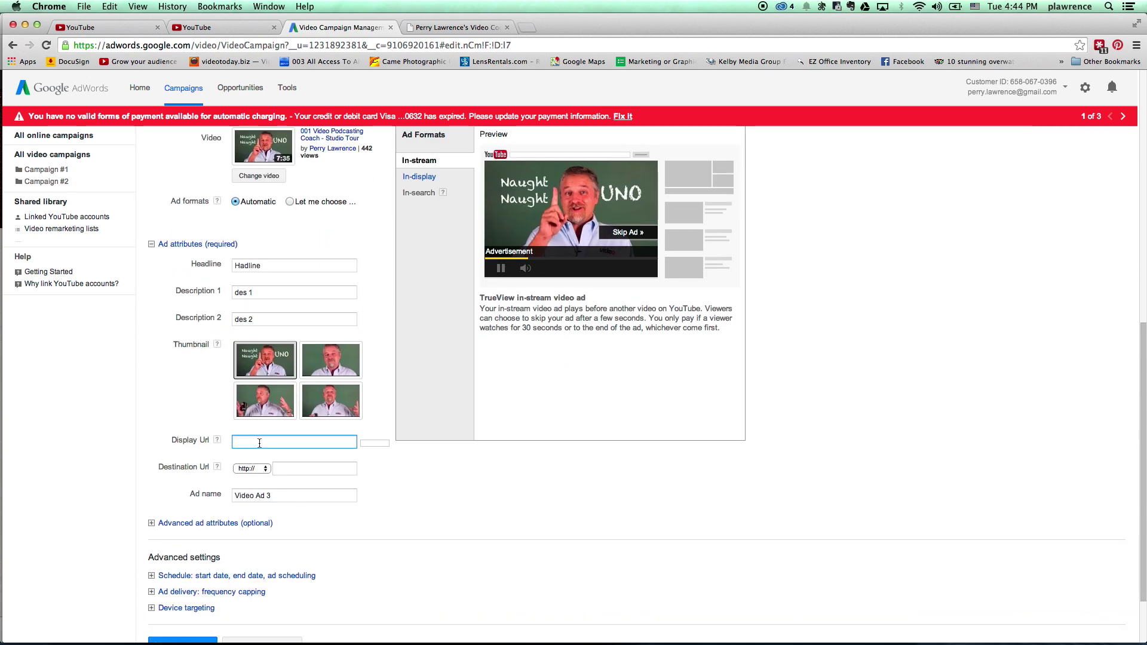
pyautogui.write('PerryLawrence.com')
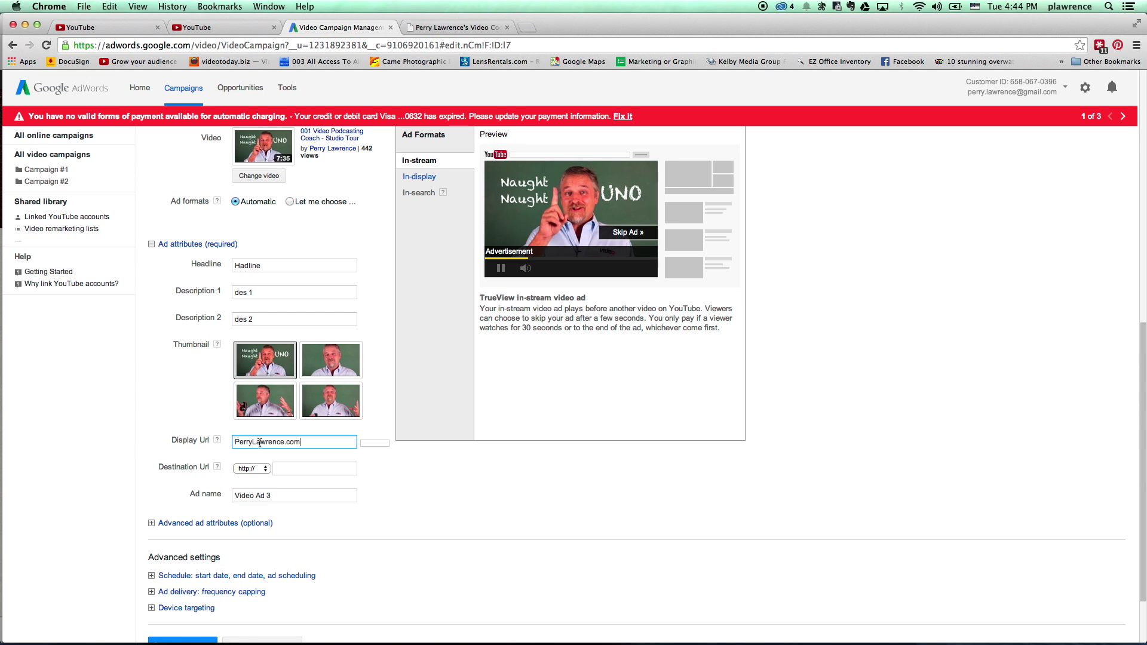
# Paste PerryLawrence.com as the destination URL and save the campaign as 'Video Ad 3'
pyautogui.click(287, 470)
pyautogui.write('PerryLawrence.com')
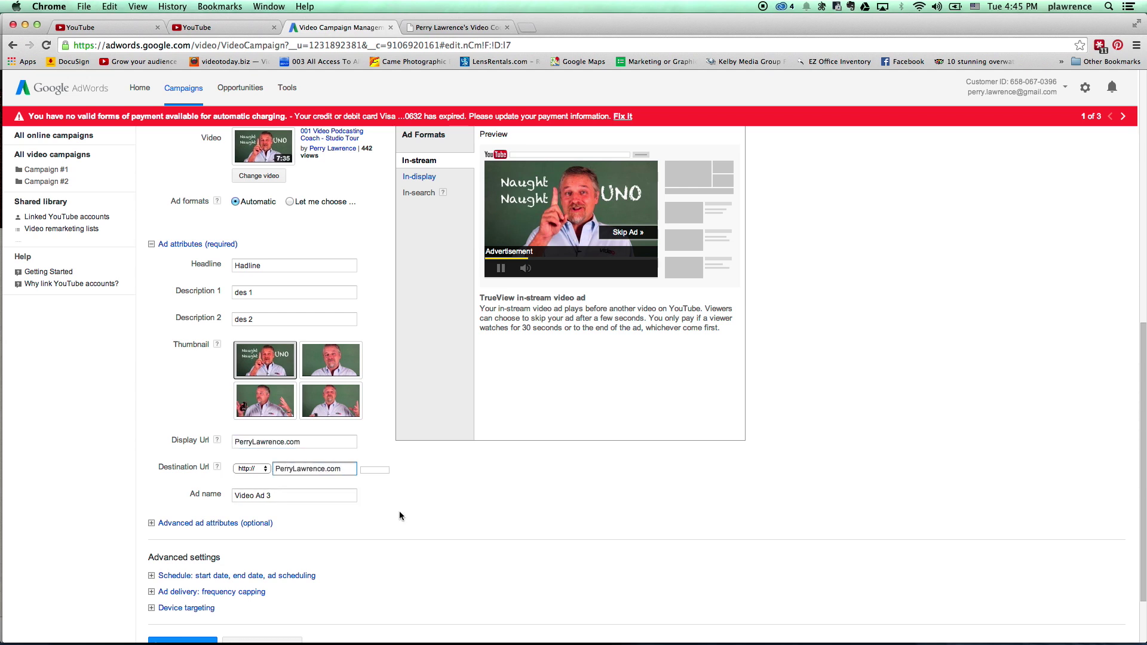
pyautogui.scroll(-2, 368, 581)
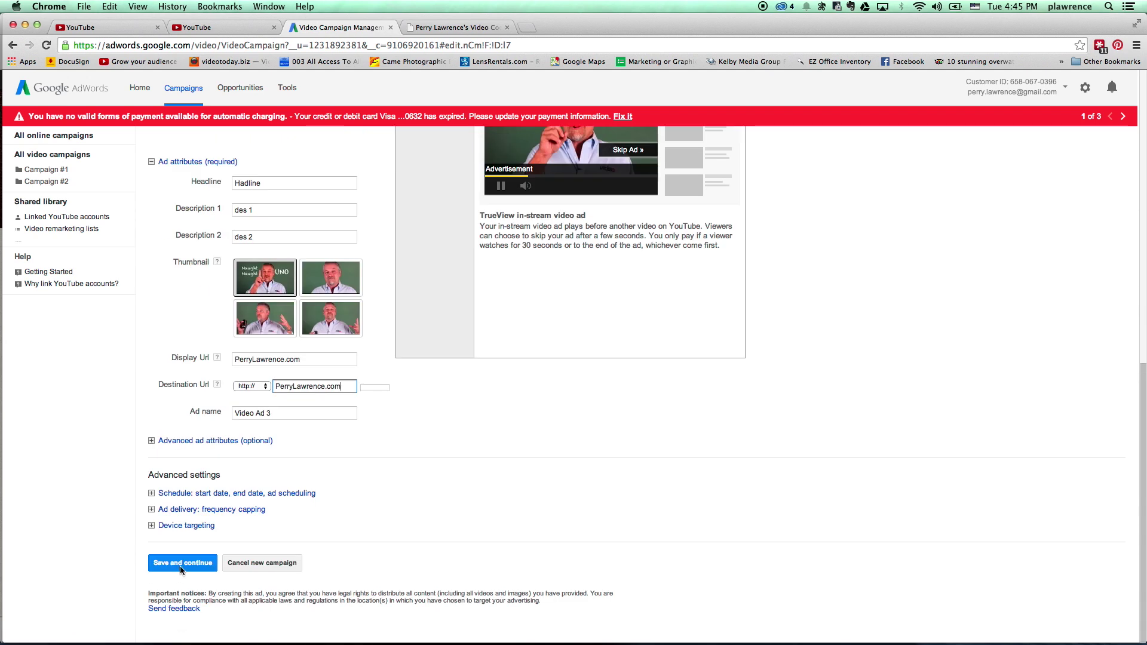
pyautogui.click(182, 563)
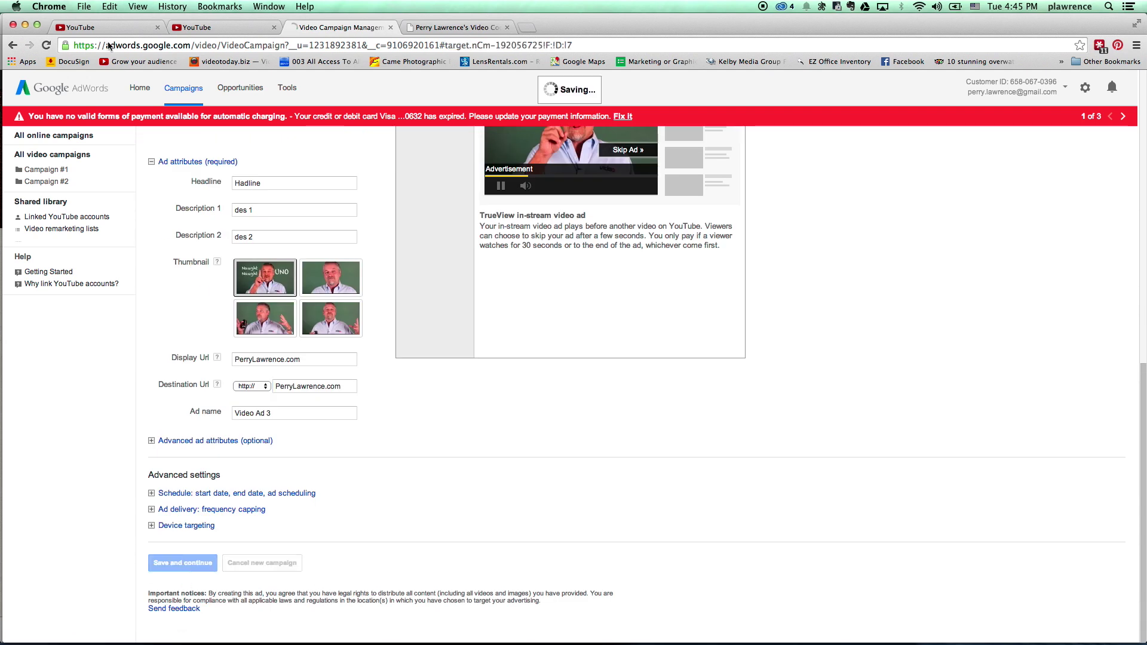
pyautogui.click(219, 30)
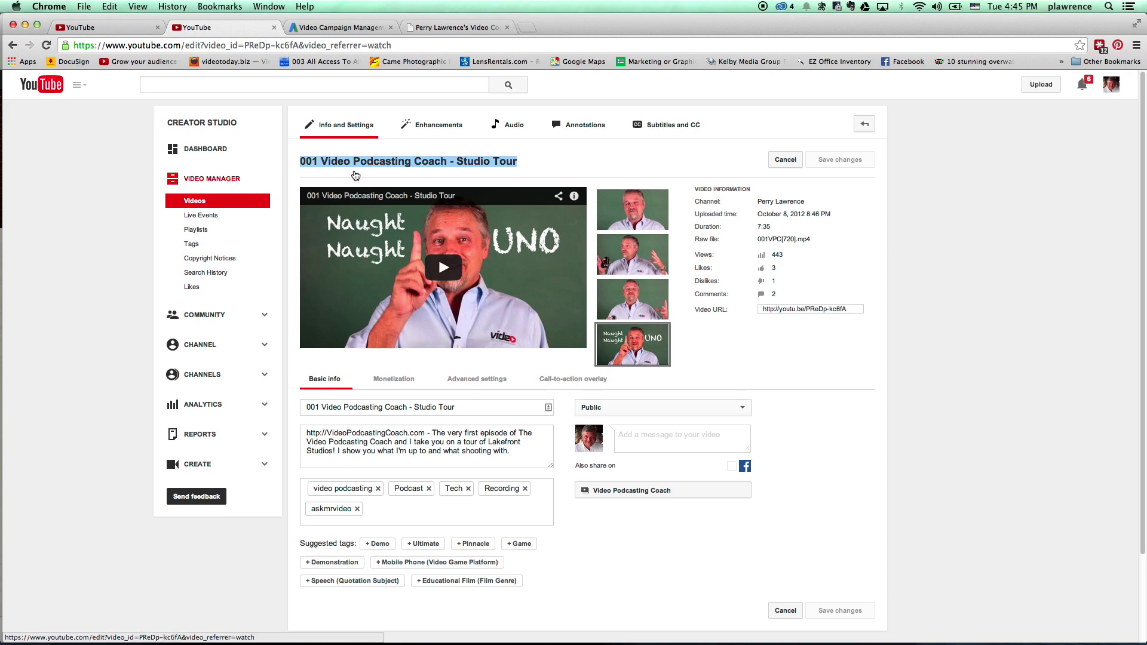
# Check the Call-to-action overlay shows headline 'Video Tips' and PerryLawrence.com display and destination URLs
pyautogui.click(566, 384)
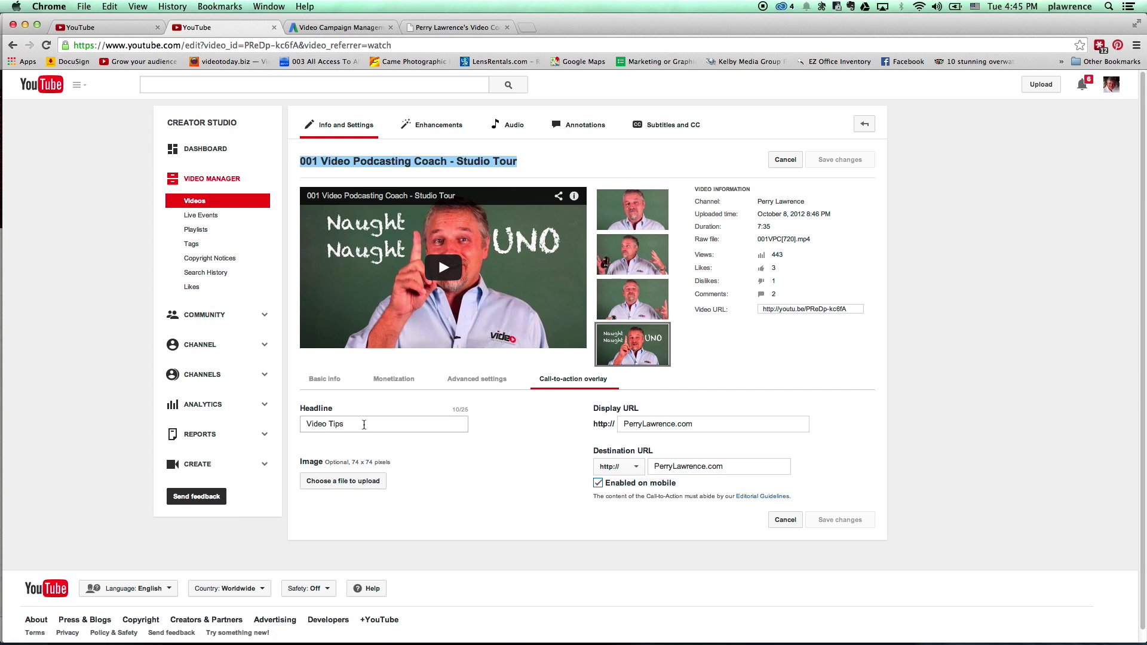
pyautogui.click(719, 428)
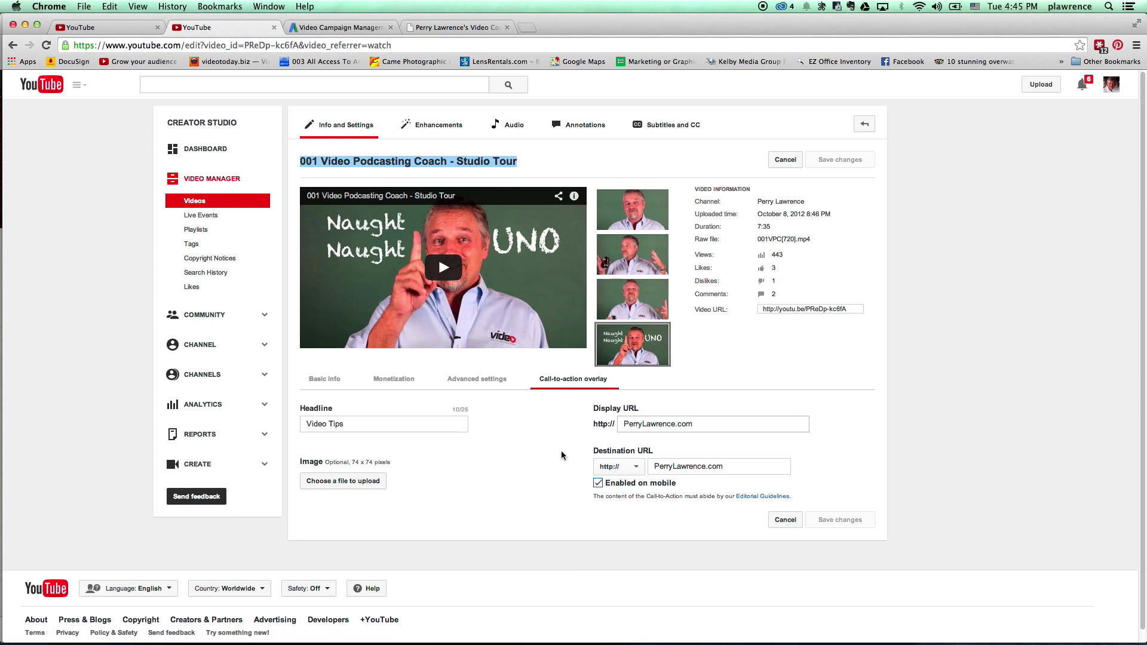